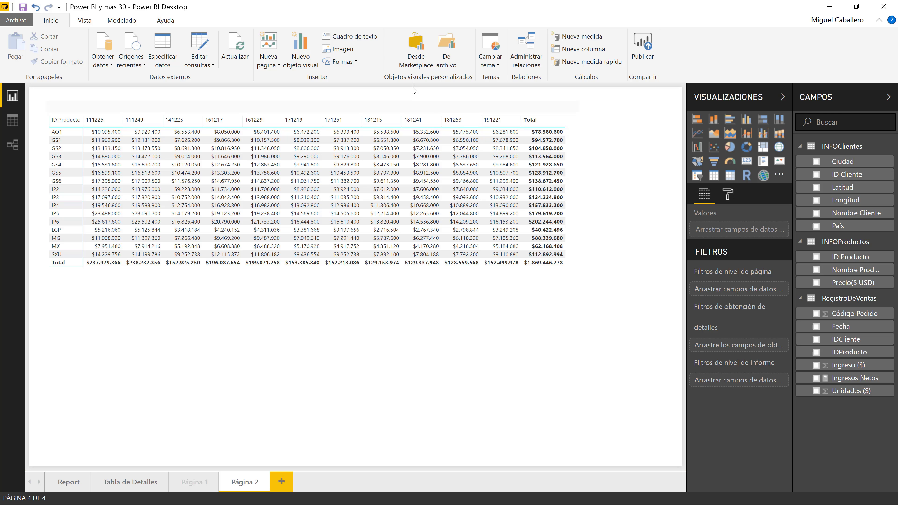
Step: Raise the matrix's Encabezados de columna text size from 8 to 12 in the Format pane
click(405, 110)
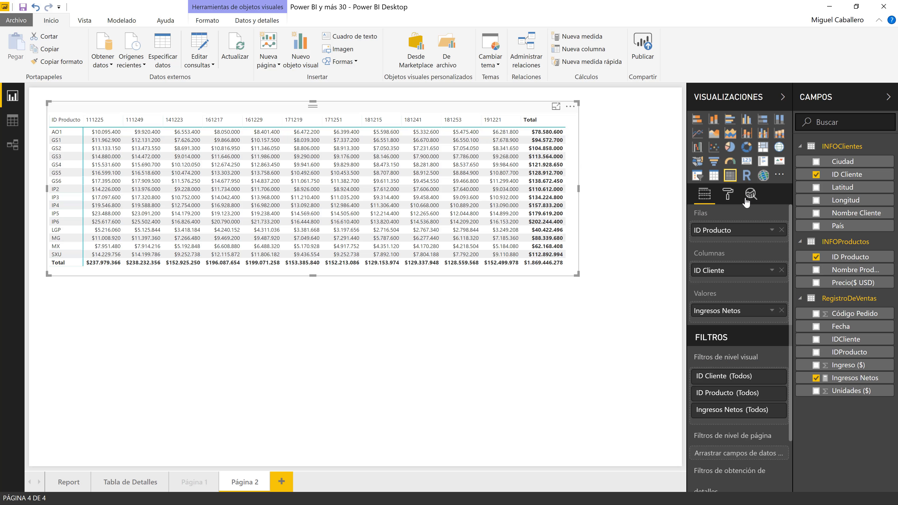
click(731, 201)
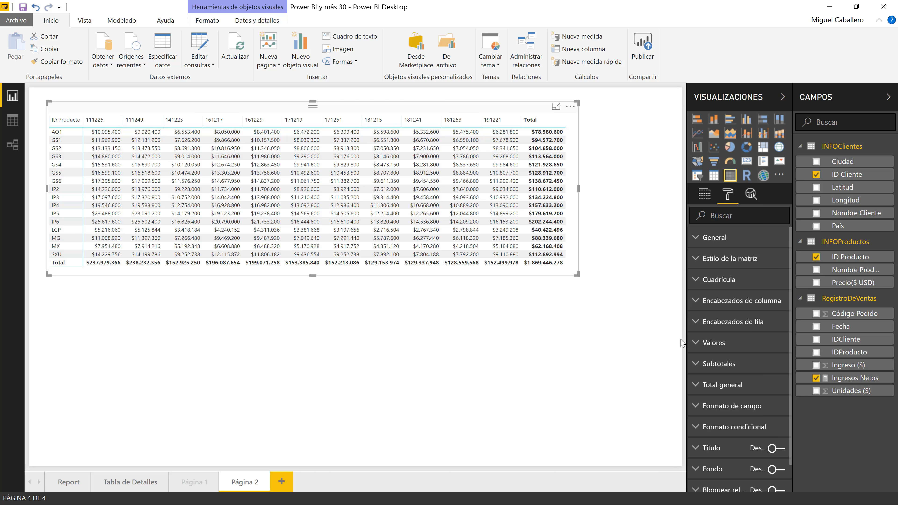
click(708, 306)
scroll(749, 395, down, 2)
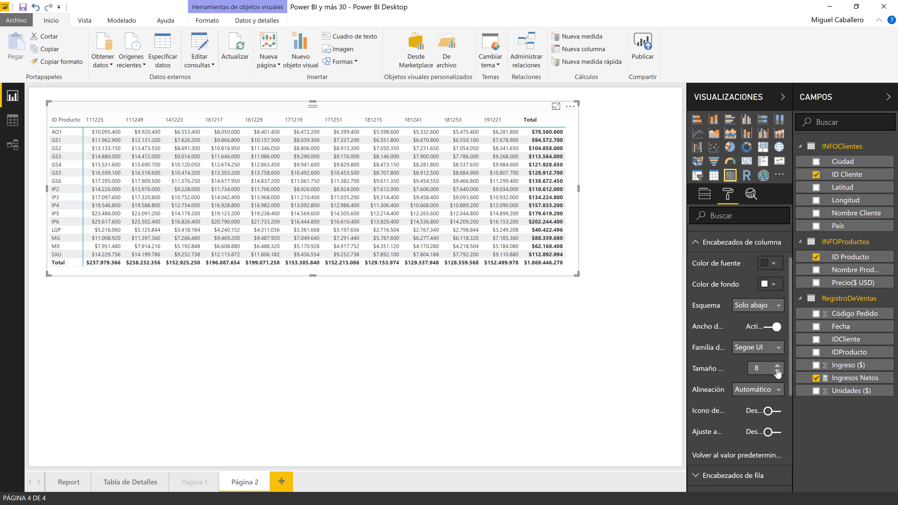
click(778, 366)
click(778, 366)
click(778, 365)
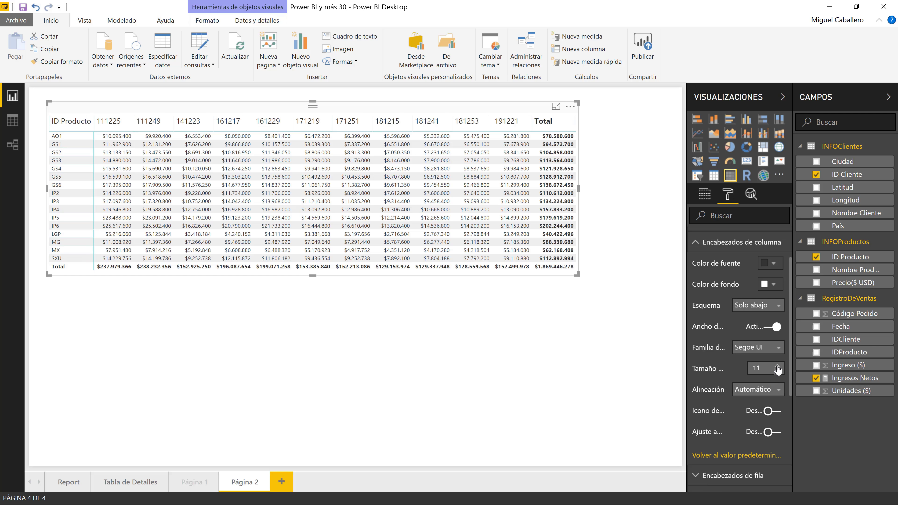
click(777, 365)
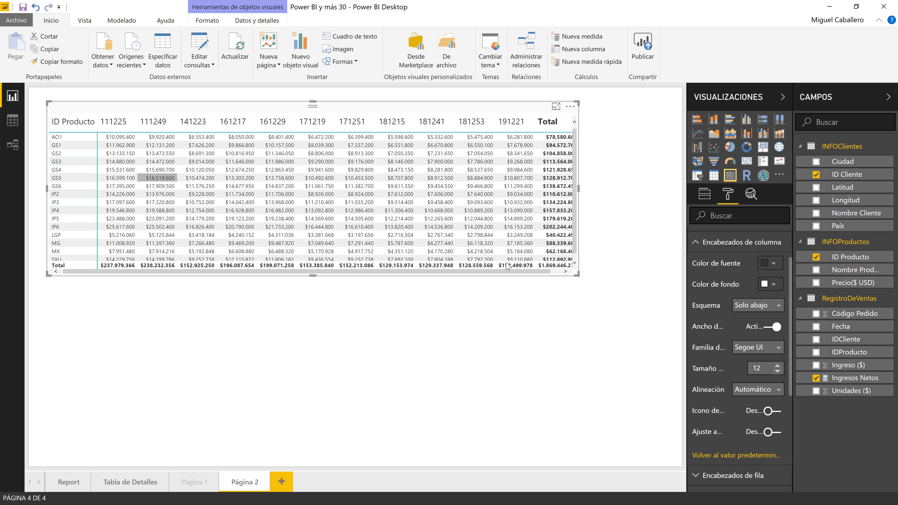
click(693, 247)
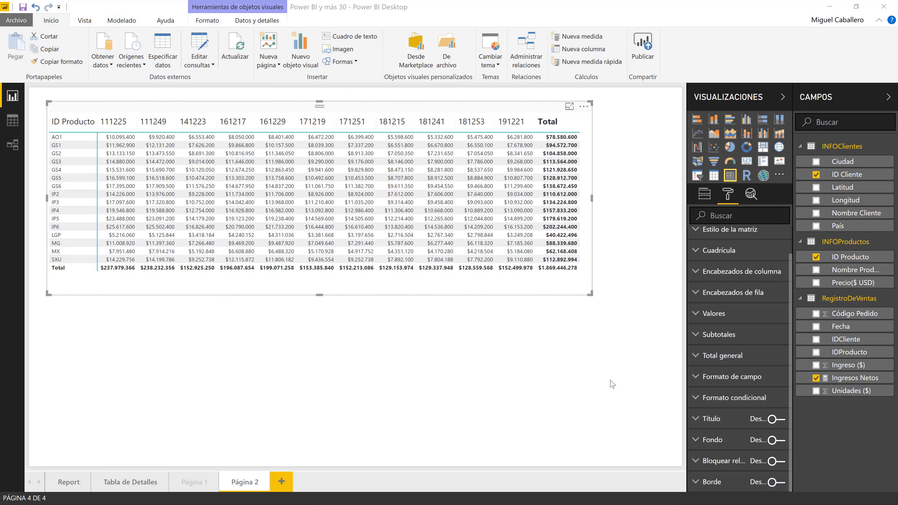
click(612, 382)
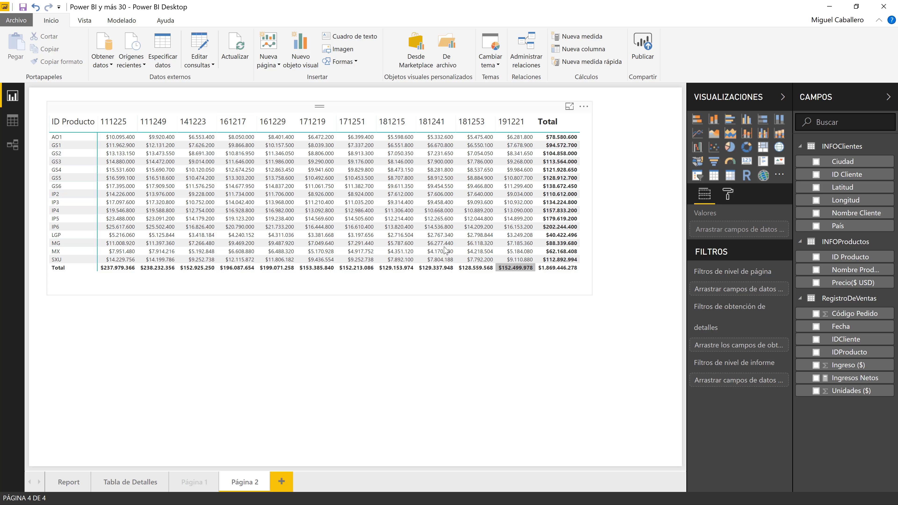
Step: Drag the product matrix up and left into the top-left corner of the page
click(379, 113)
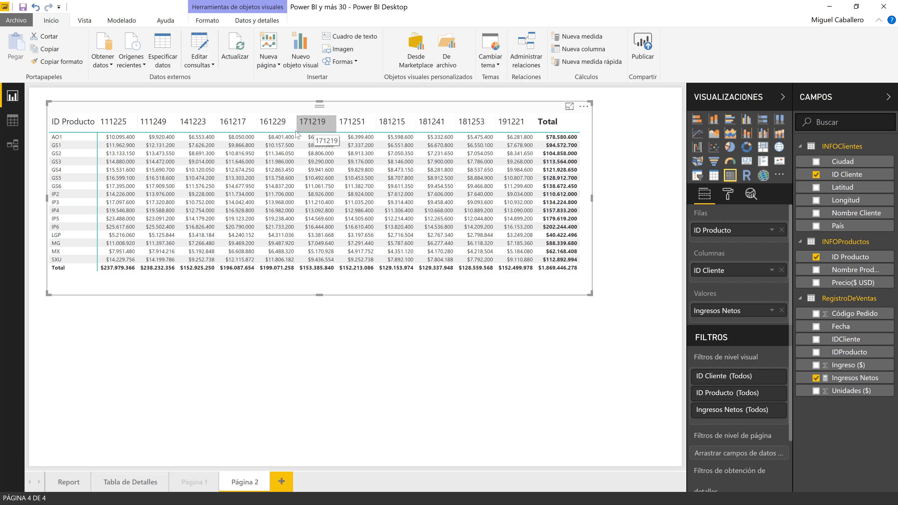
drag(230, 123, 222, 108)
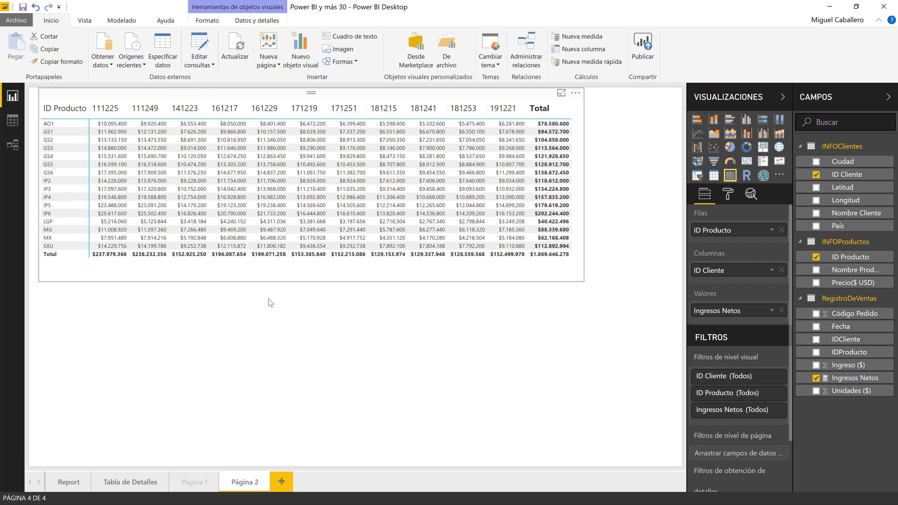
click(339, 359)
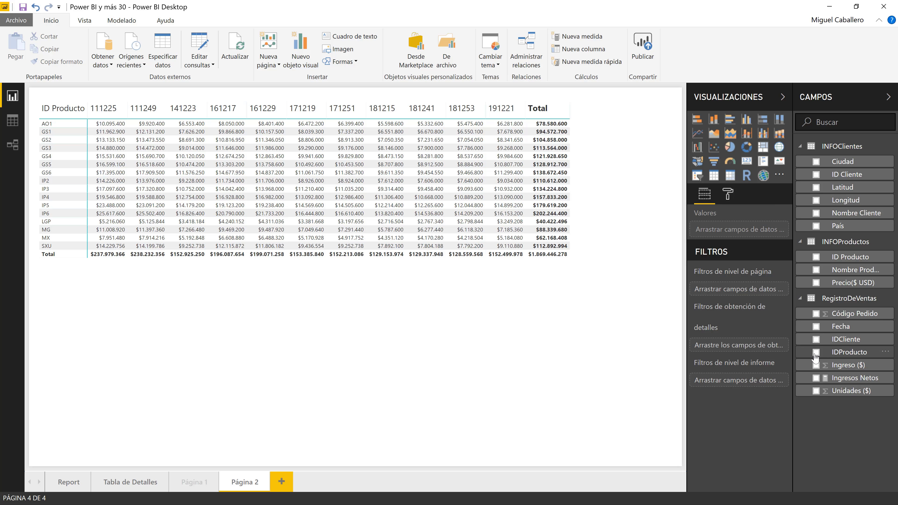
Step: Build an Ingresos Netos by IDCliente matrix and place it at the lower left, below the product matrix
click(816, 378)
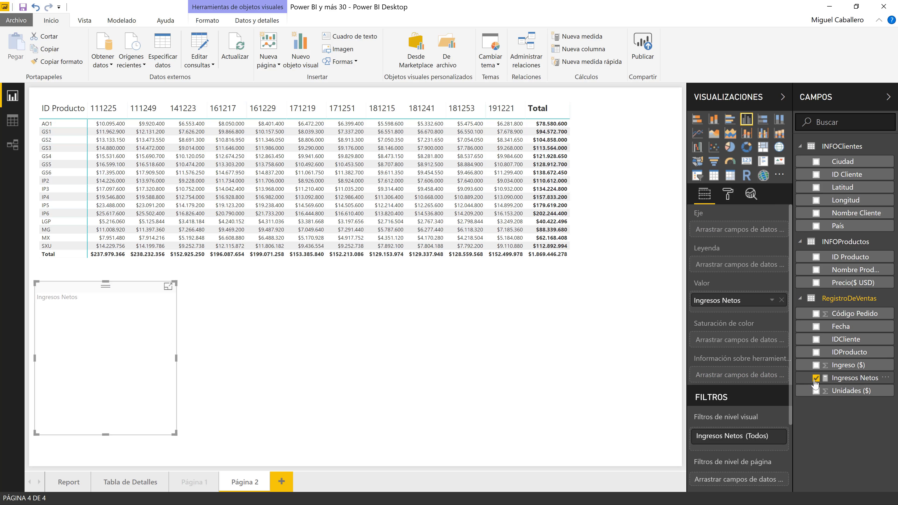
click(816, 339)
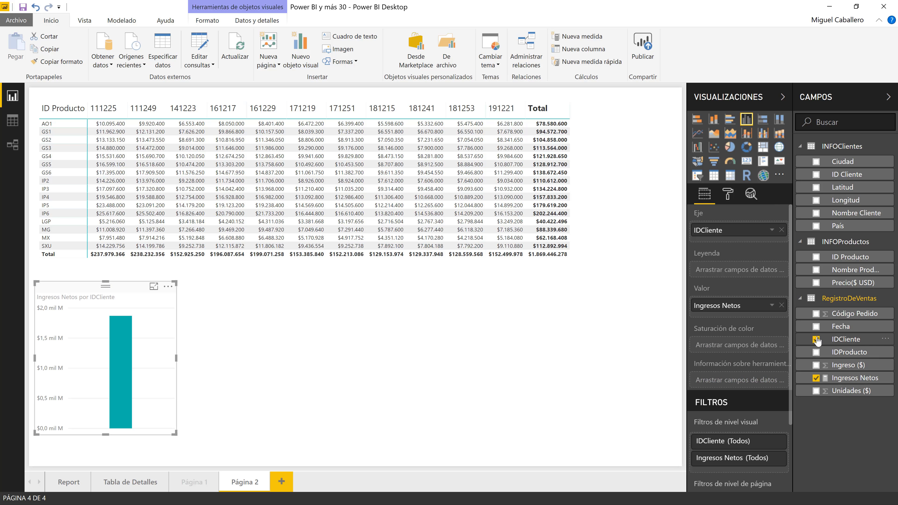
click(729, 176)
drag(127, 291, 360, 298)
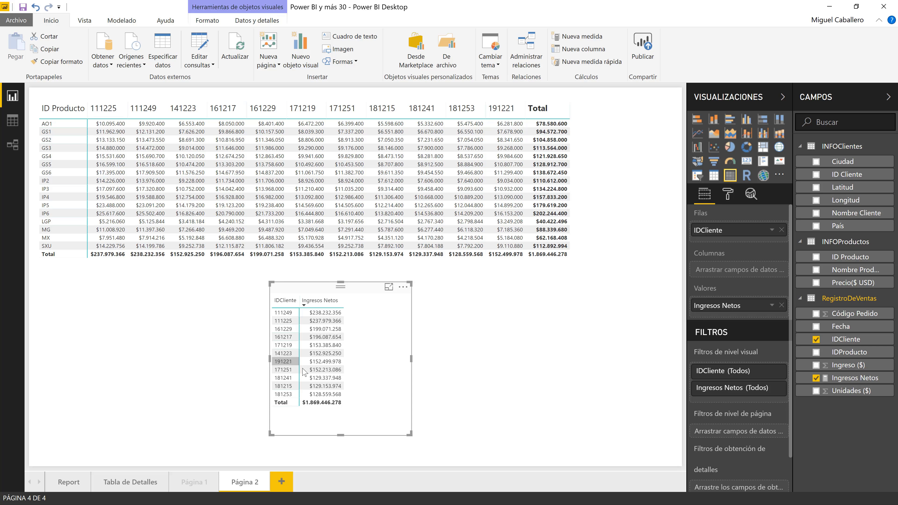
drag(340, 283, 63, 286)
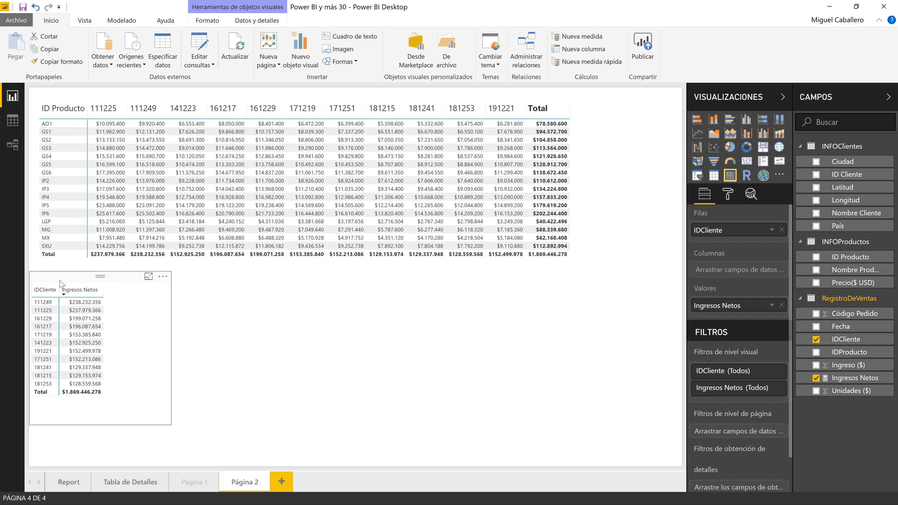
click(308, 399)
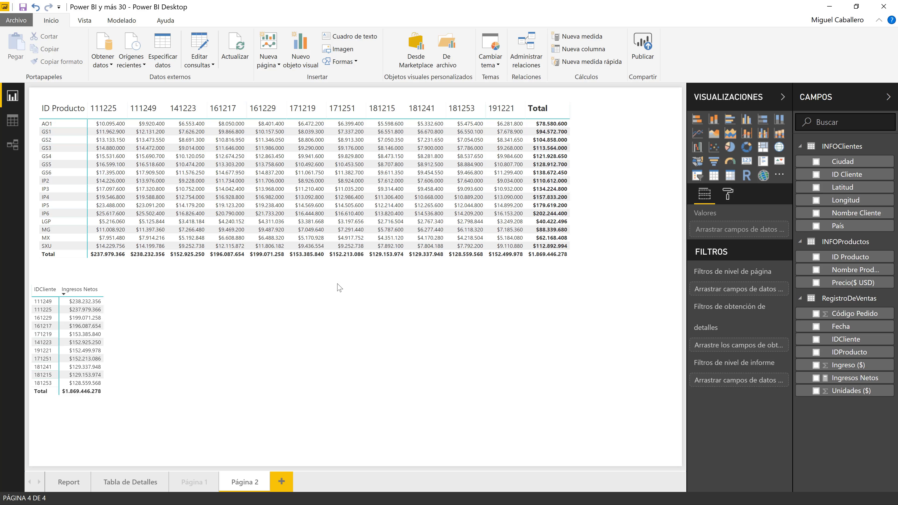
click(252, 95)
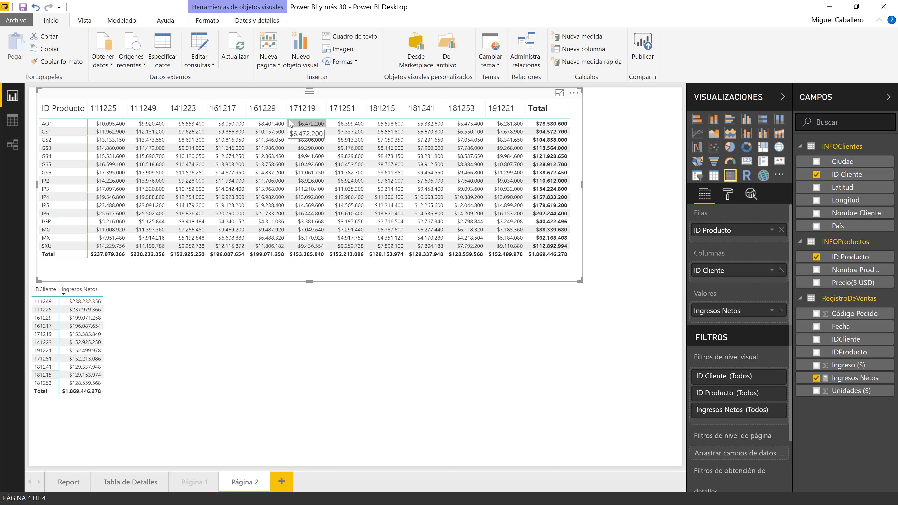
click(405, 386)
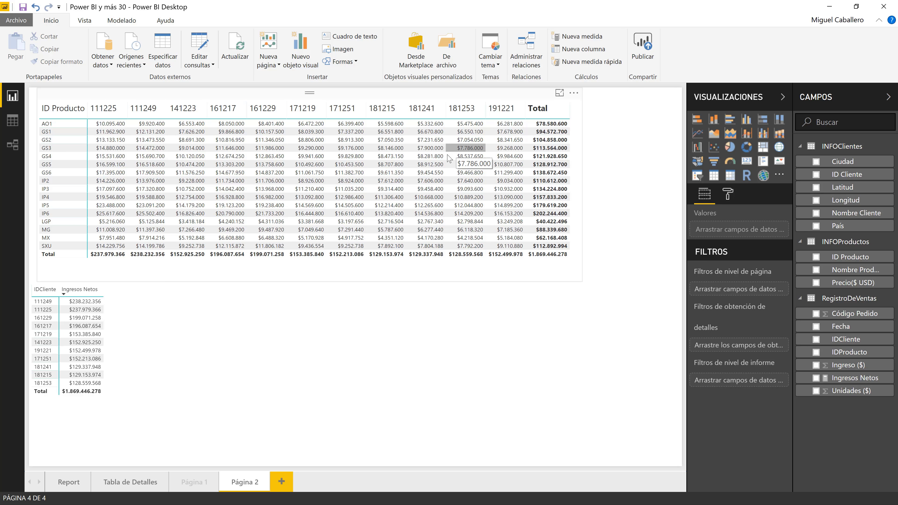
Step: Open the Opciones dialog from Archivo > Opciones y configuración
click(10, 21)
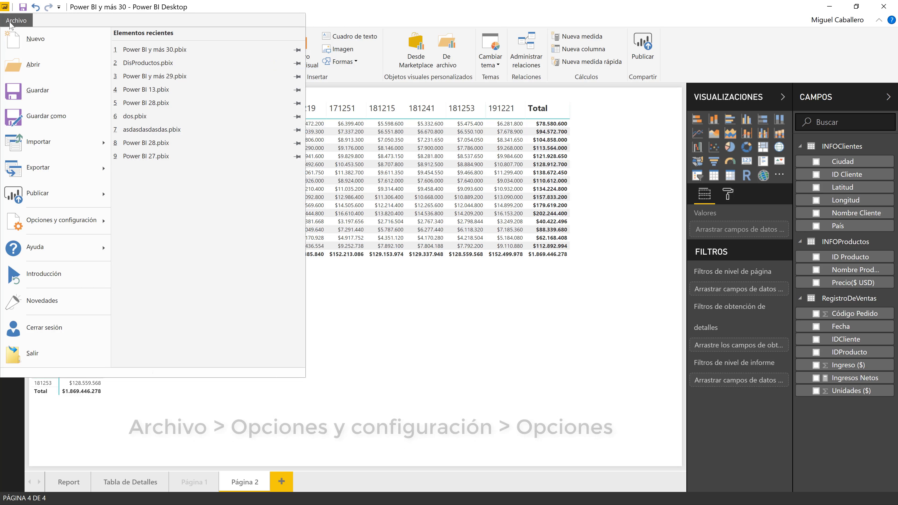
mouse_move(37, 229)
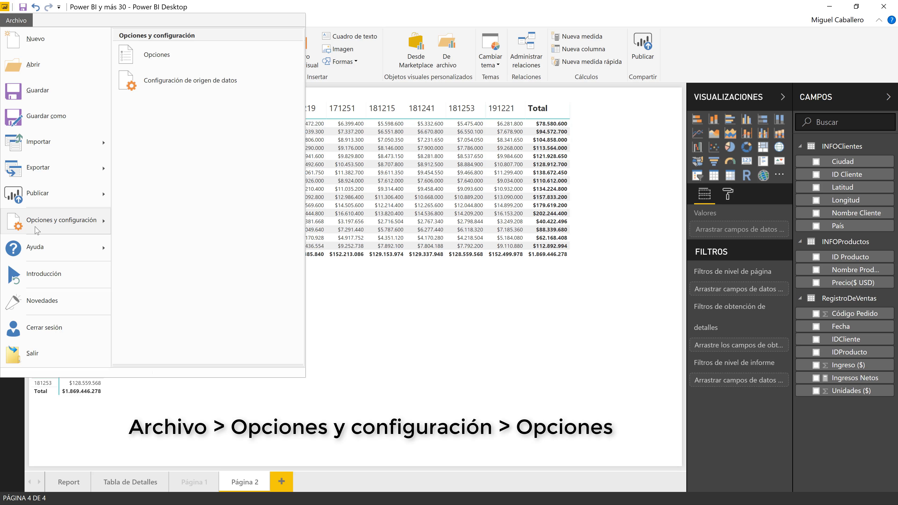
click(162, 62)
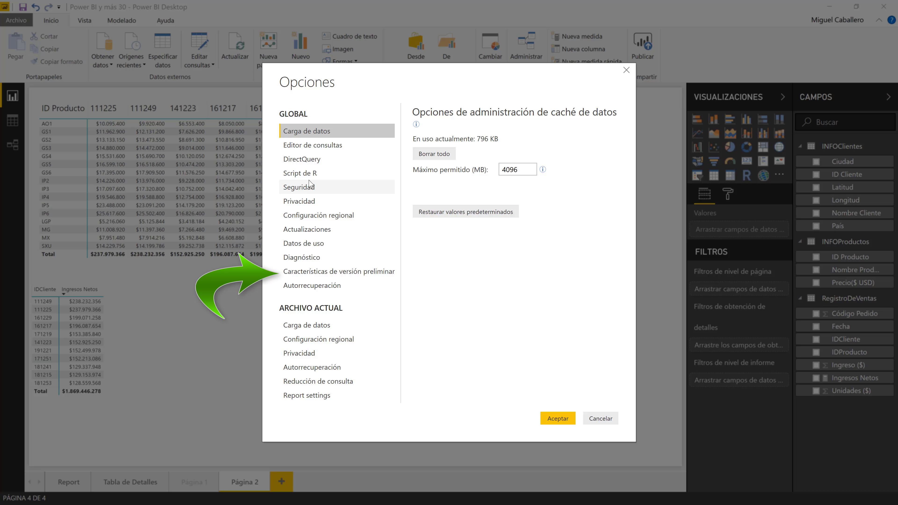
Step: Confirm Temas personalizados para los informes is enabled under preview features, then cancel the dialog
click(364, 271)
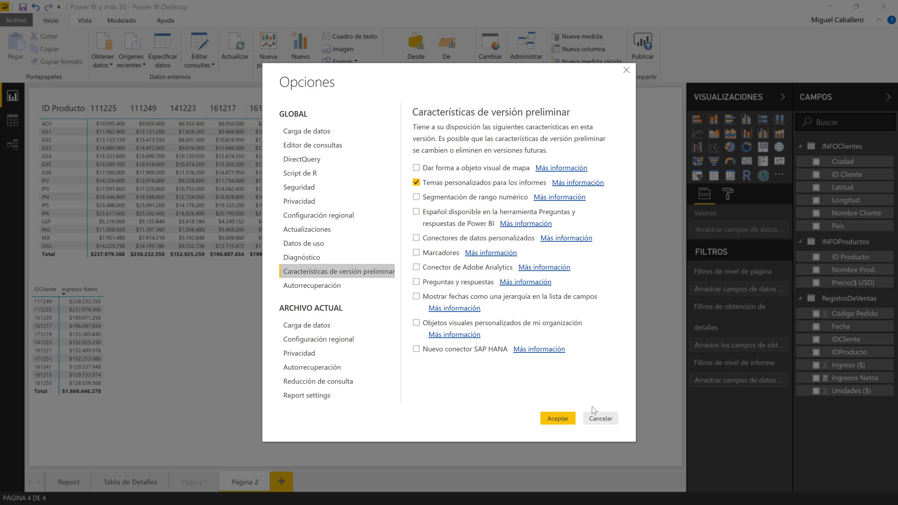
click(593, 418)
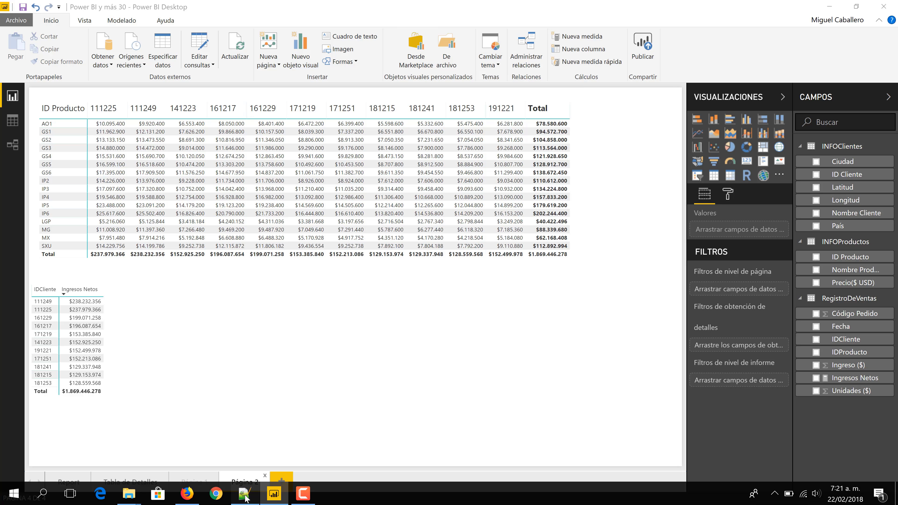
Step: Change fontSize on line 8 of fuente12.json from 12 to 14, save, and close Notepad++
click(245, 500)
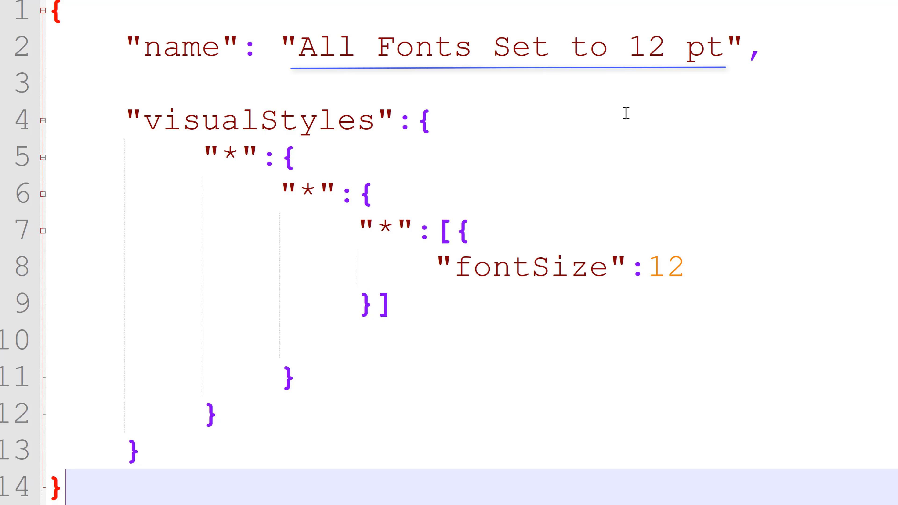
click(712, 258)
drag(685, 267, 435, 267)
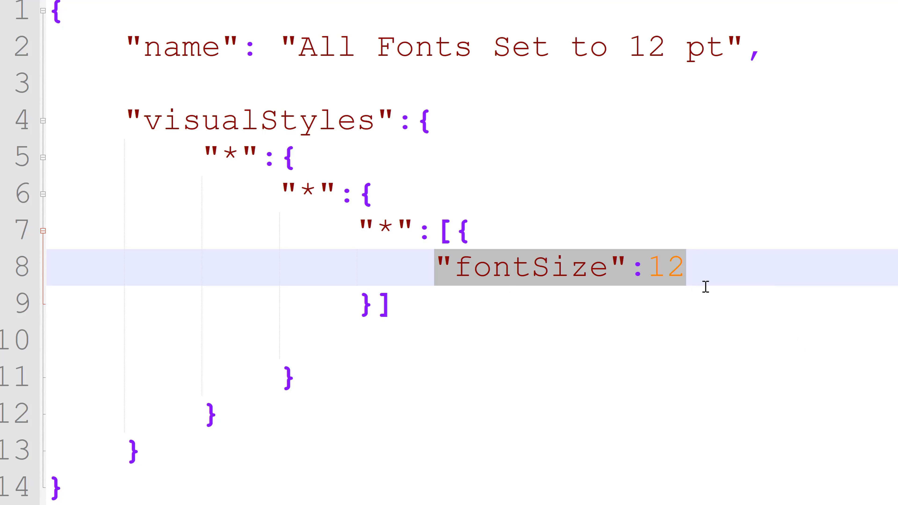
click(708, 270)
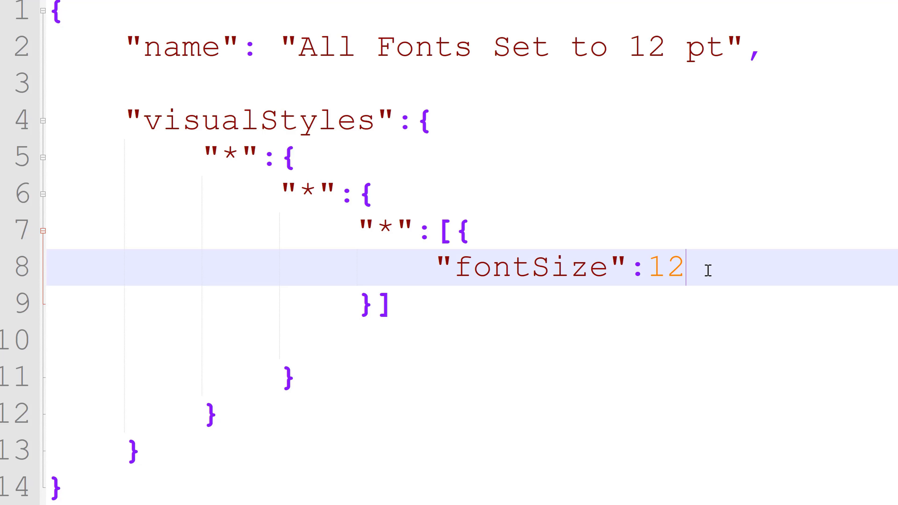
key(shift+Down)
key(Down)
key(Down)
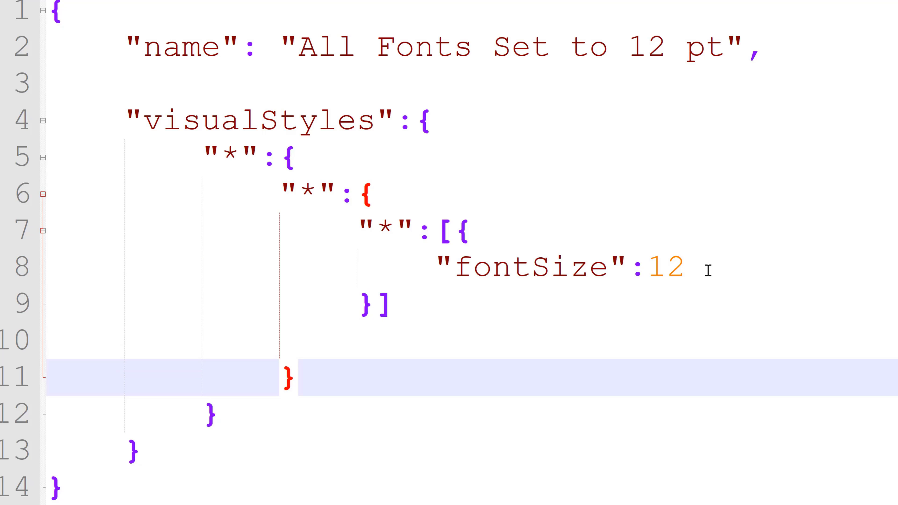
click(677, 278)
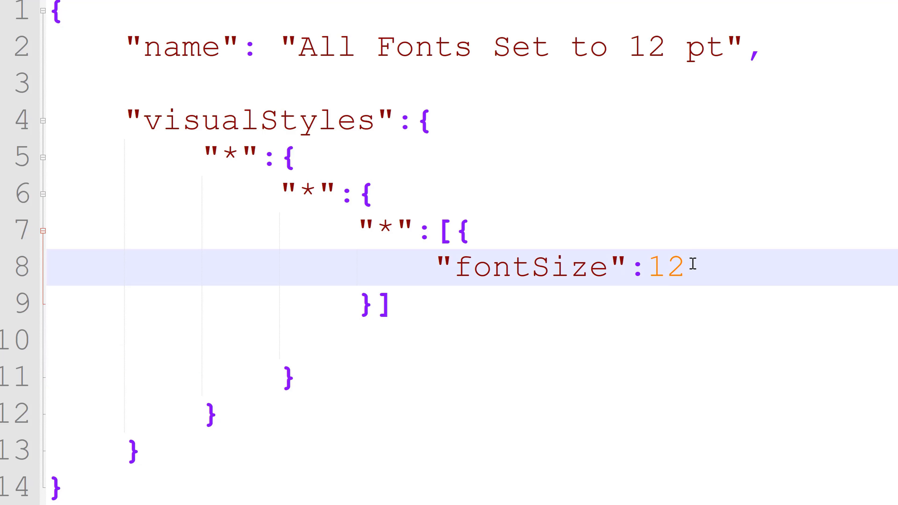
key(BackSpace)
text(4)
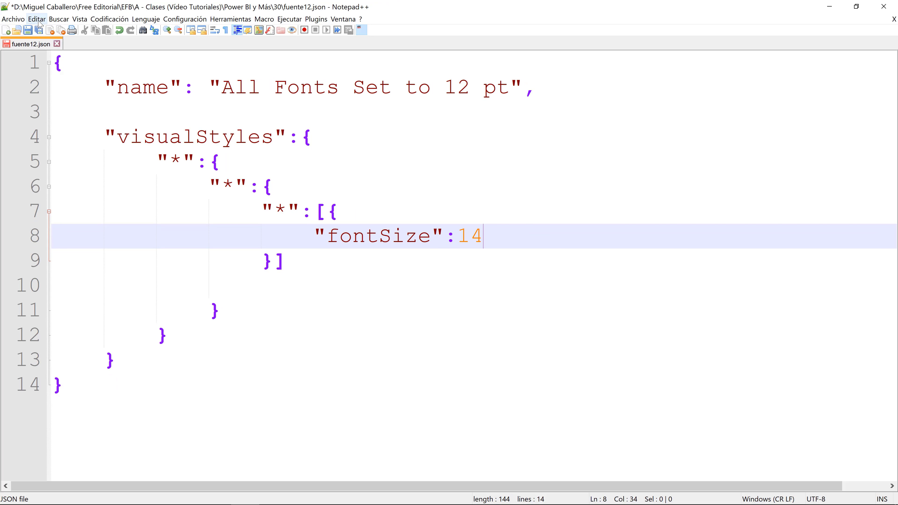
click(28, 33)
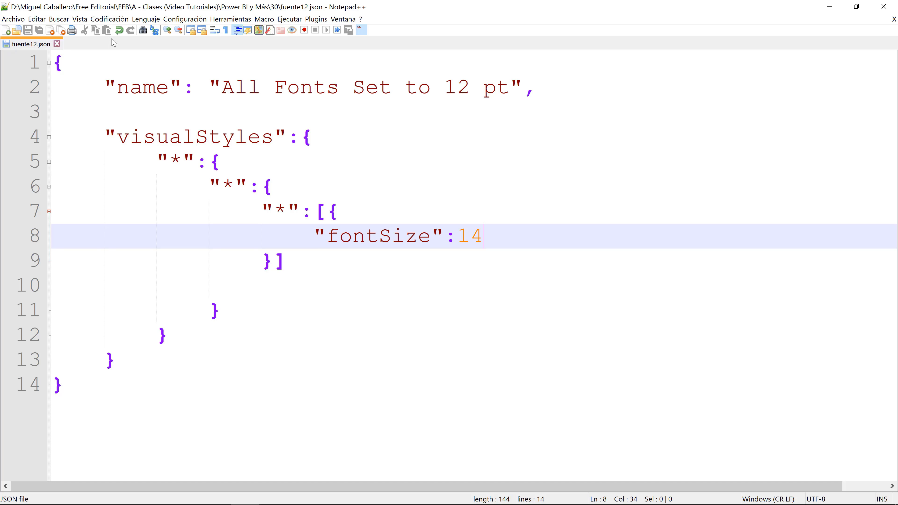
click(883, 6)
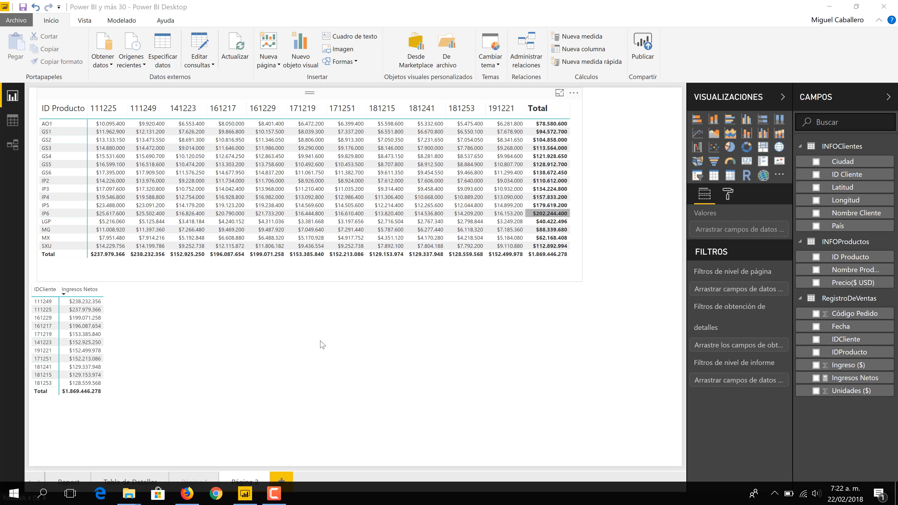
Step: In the 30 folder, rename fuente12.json to fuente1.json
mouse_move(134, 495)
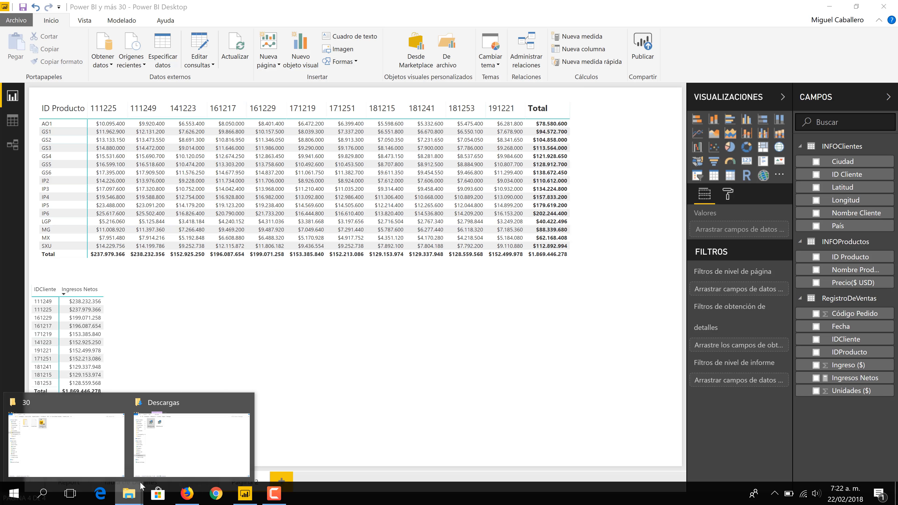
click(80, 435)
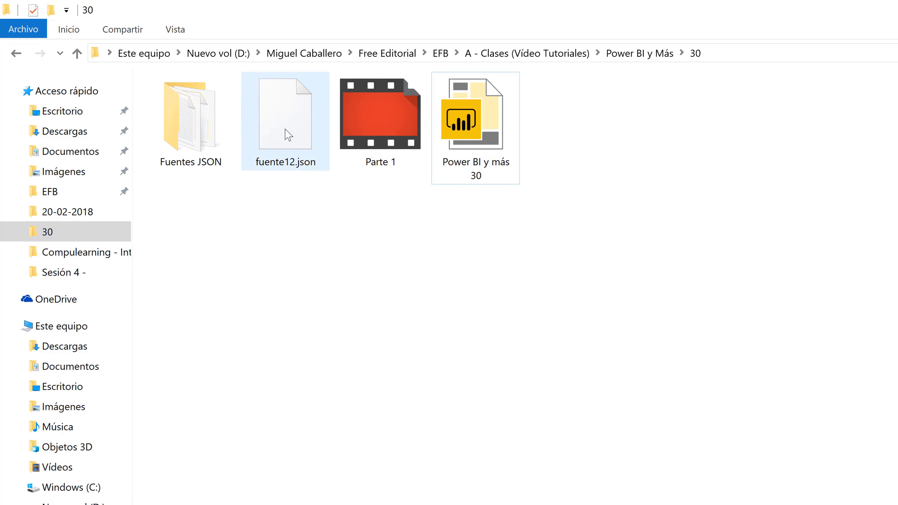
right_click(219, 99)
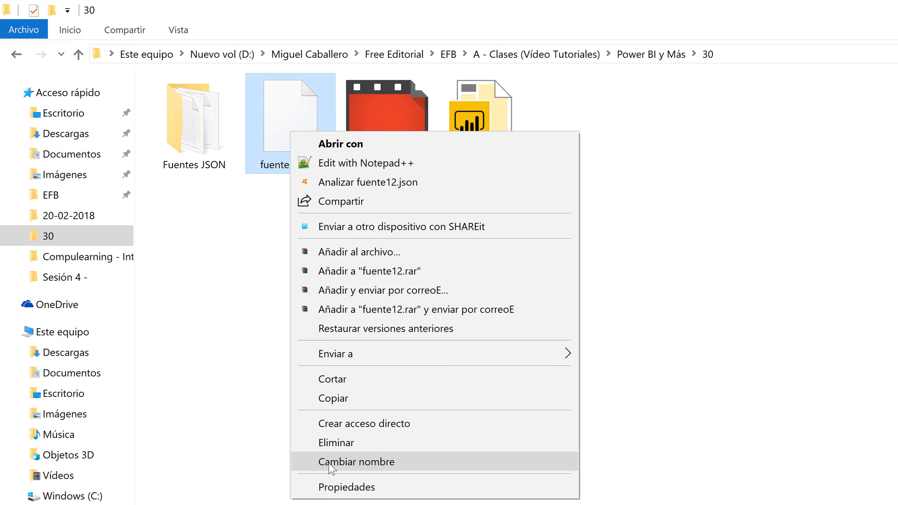
click(332, 461)
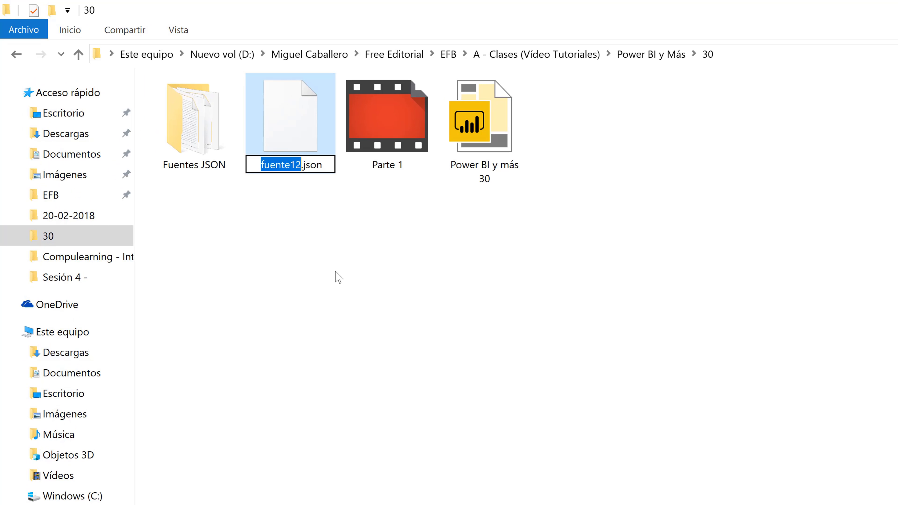
click(301, 166)
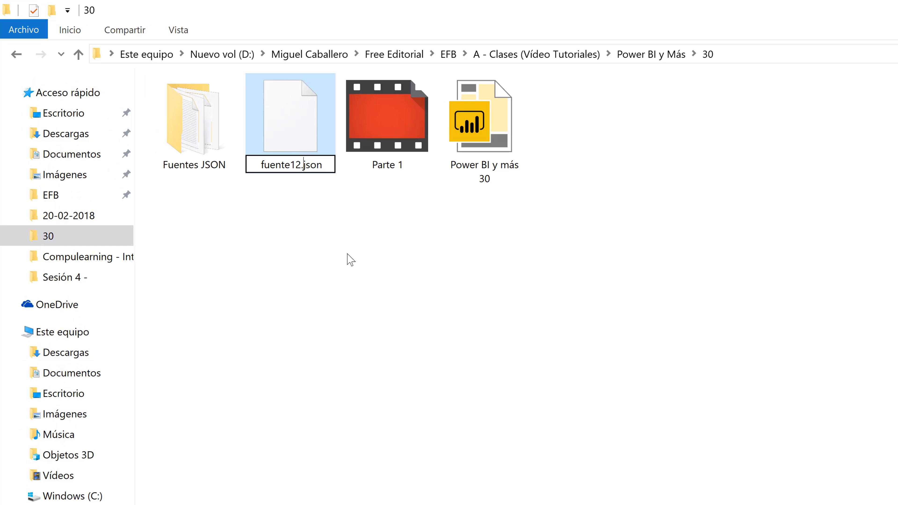
key(BackSpace)
key(Return)
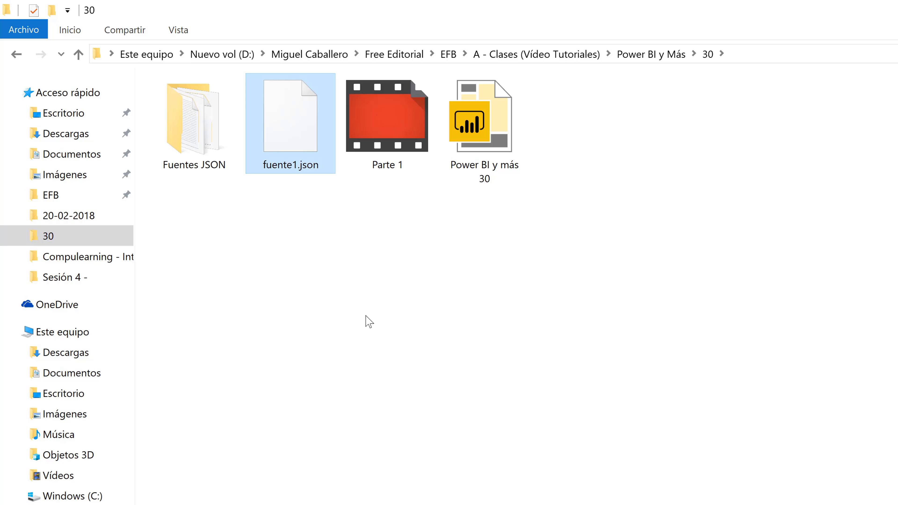
Step: Rename the file again to fuente14.json and return to Power BI Desktop
key(Menu)
click(410, 467)
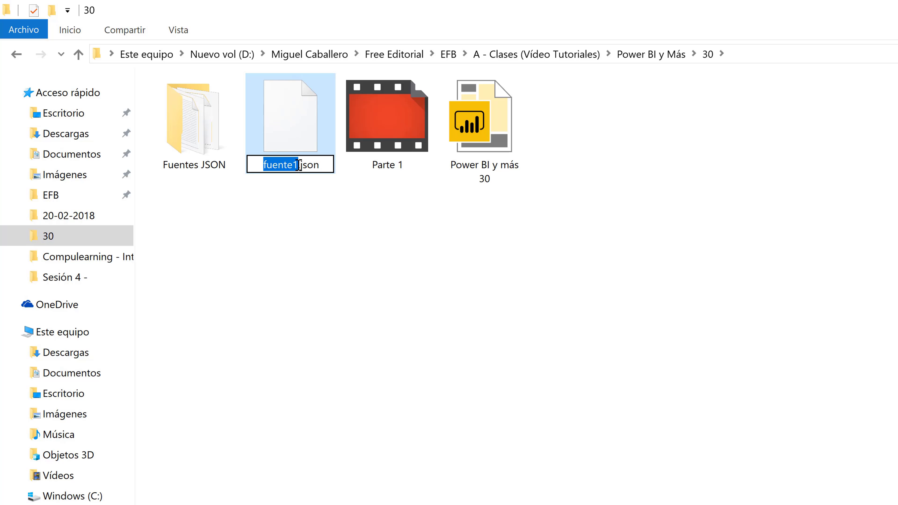
key(Right)
text(4)
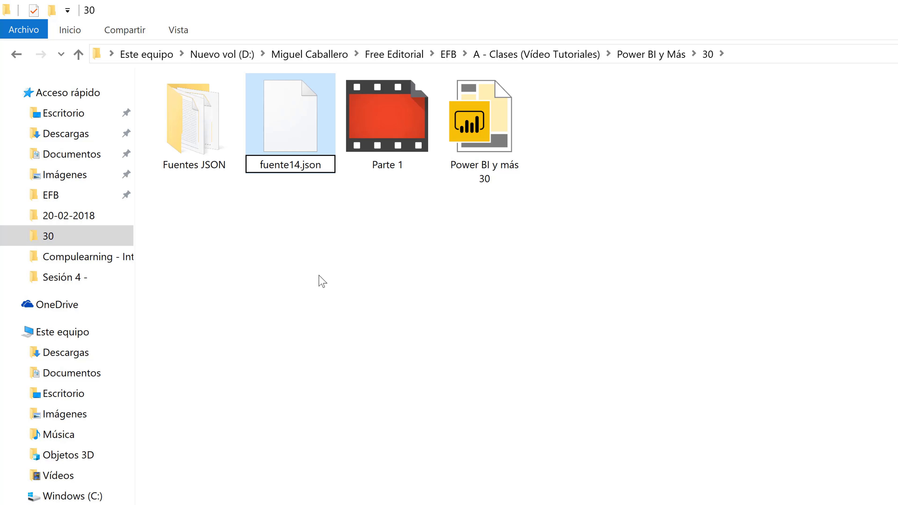
key(Return)
click(428, 400)
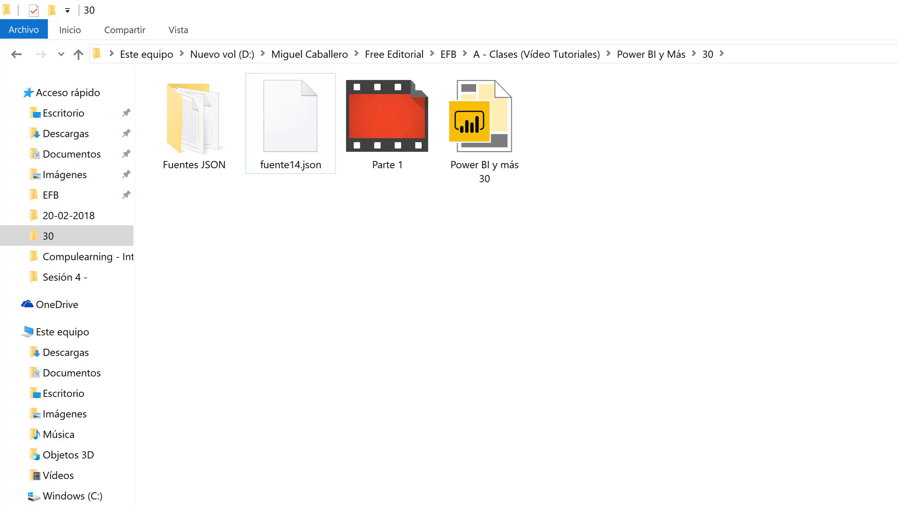
key(alt+Tab)
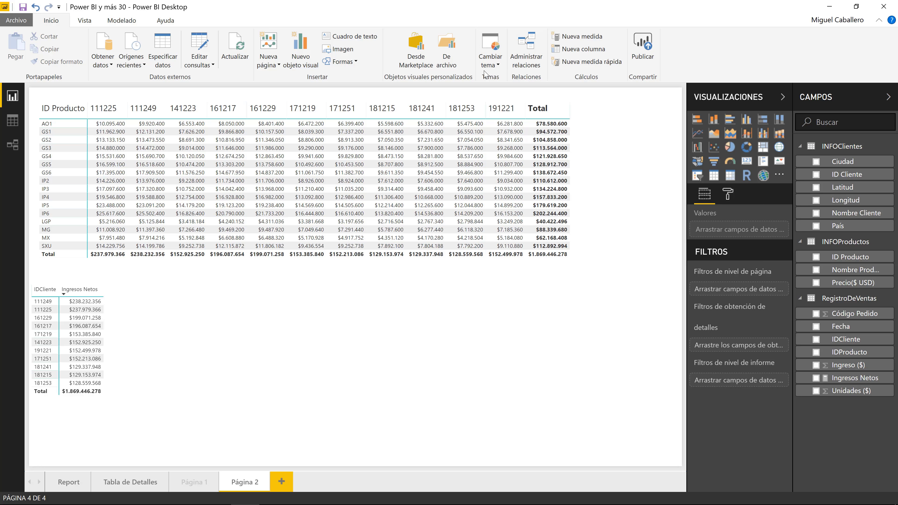
Step: Import fuente14.json as the report theme via Cambiar tema > Importar tema
click(490, 67)
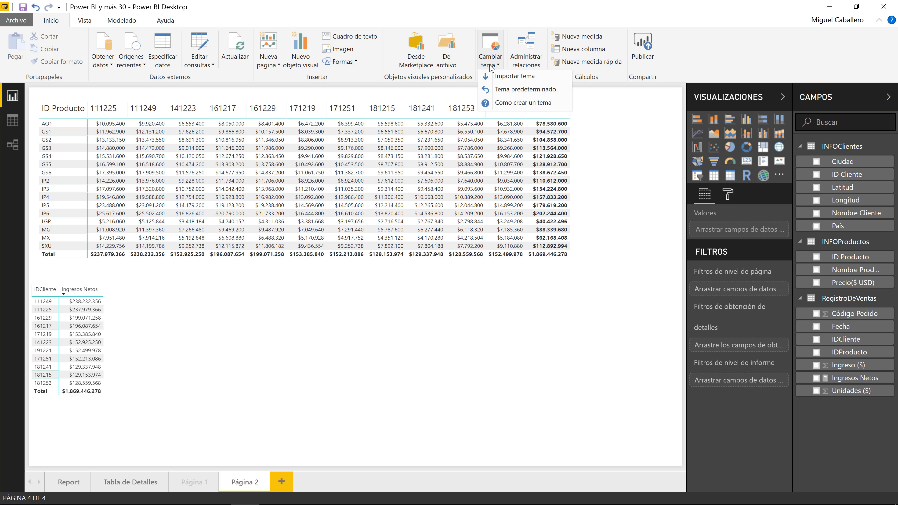
click(499, 77)
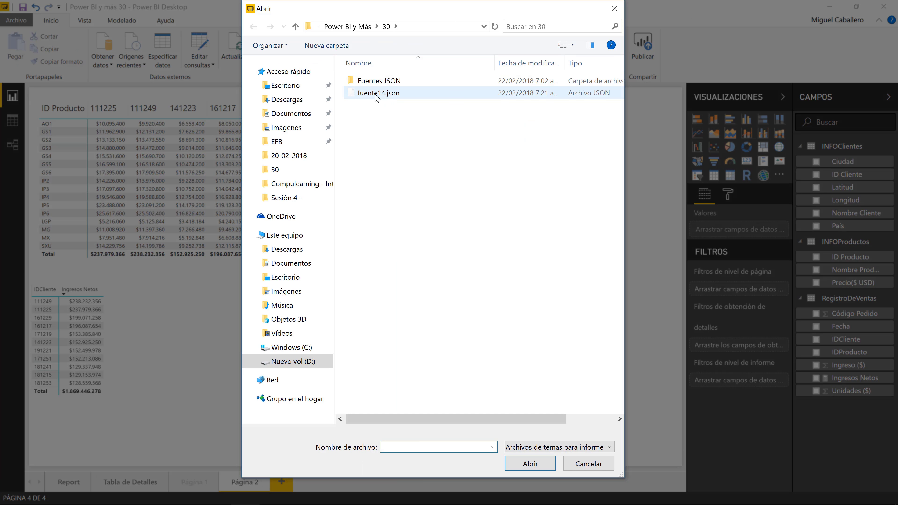
click(371, 94)
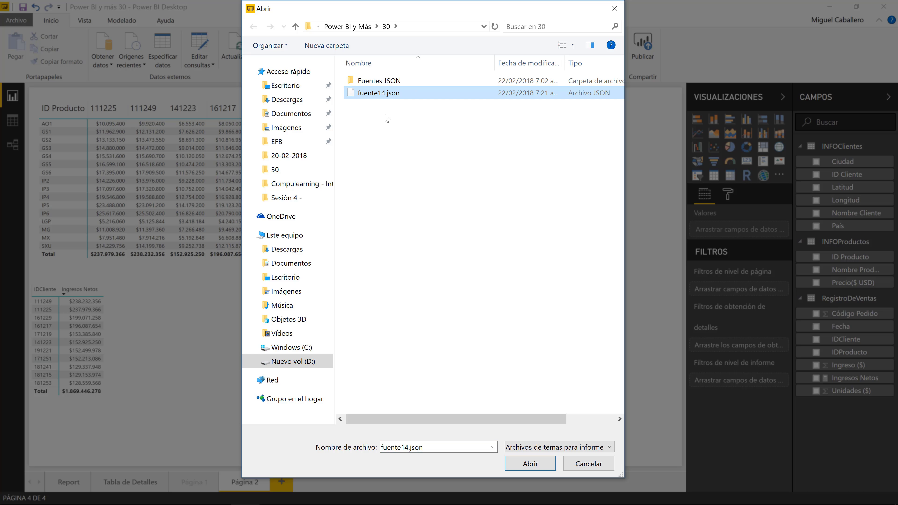
click(531, 463)
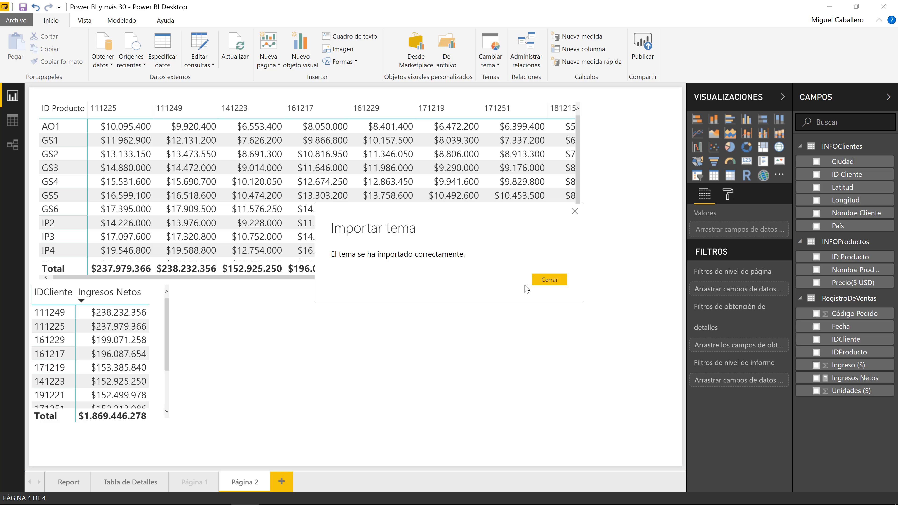
Step: Dismiss the import confirmation and add a matrix of Ingresos Netos by ID Producto
click(538, 280)
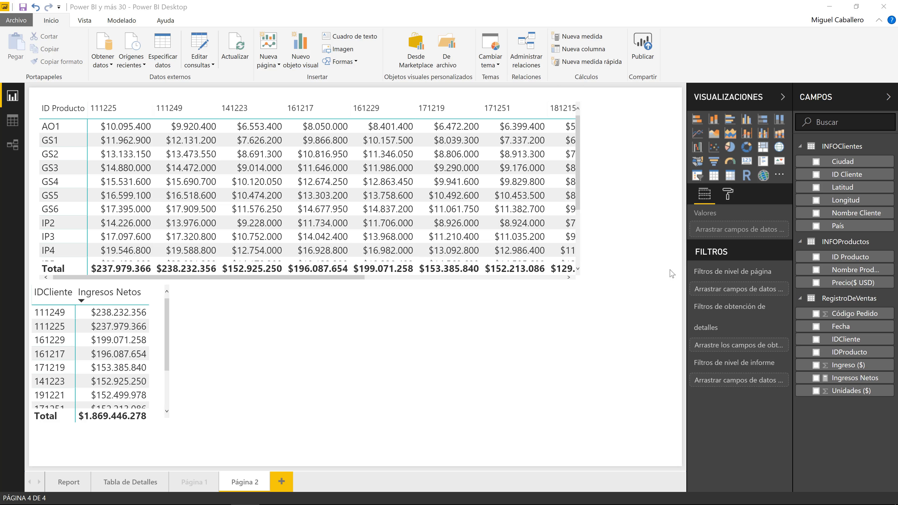
click(730, 175)
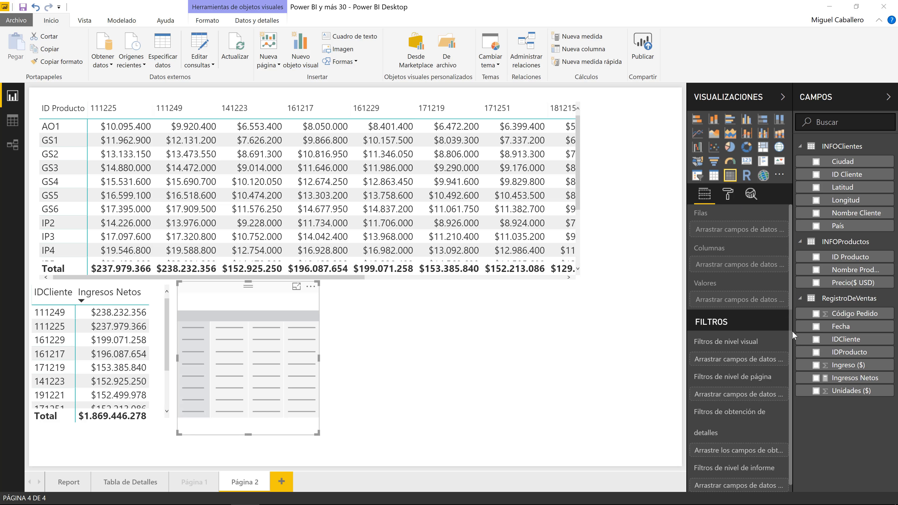
click(815, 377)
click(817, 258)
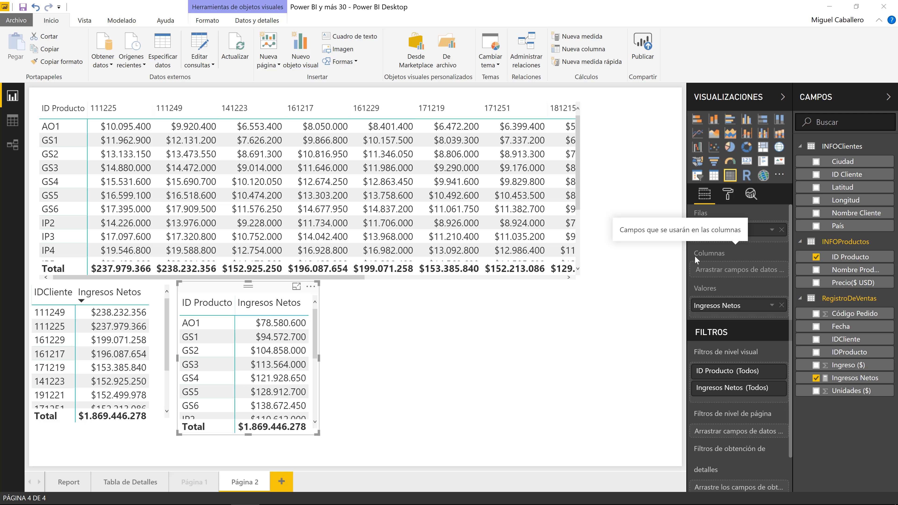
Step: Open fuente14.json from the 30 folder in Notepad++ and go to the fontSize value on line 8
mouse_move(245, 502)
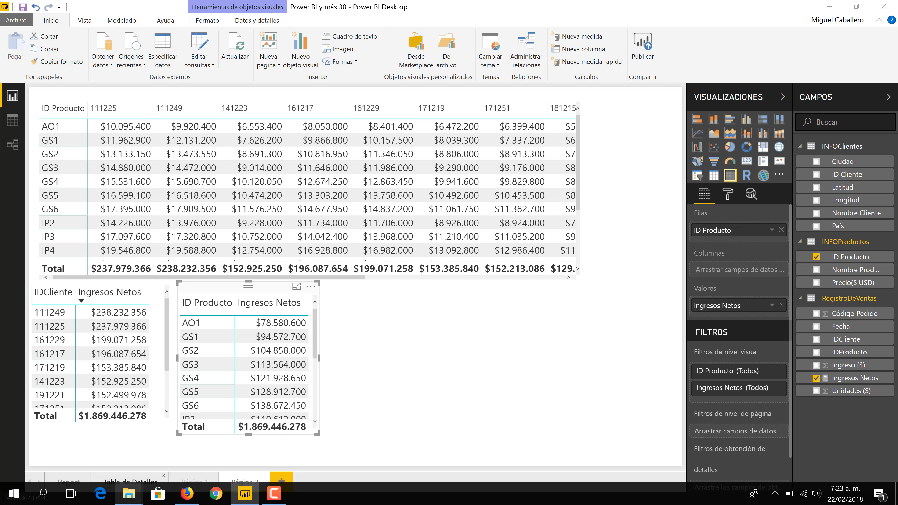
click(130, 493)
click(239, 120)
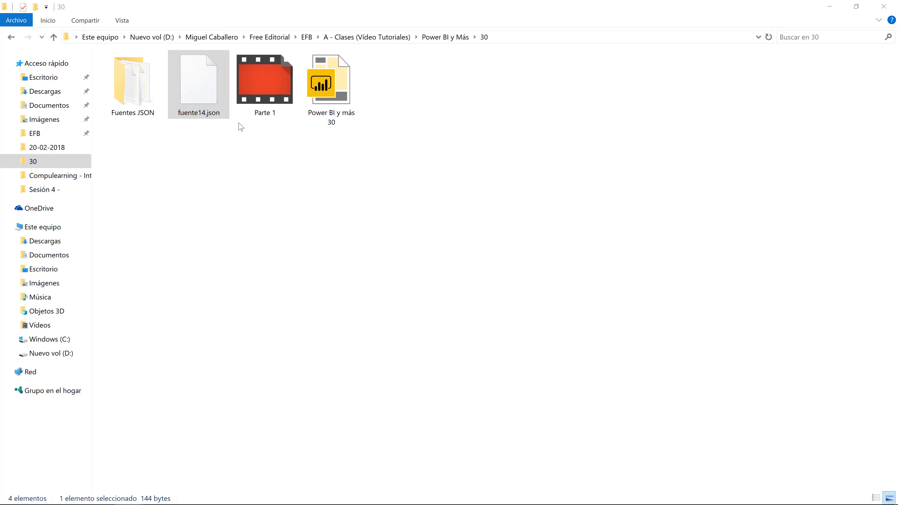
click(487, 240)
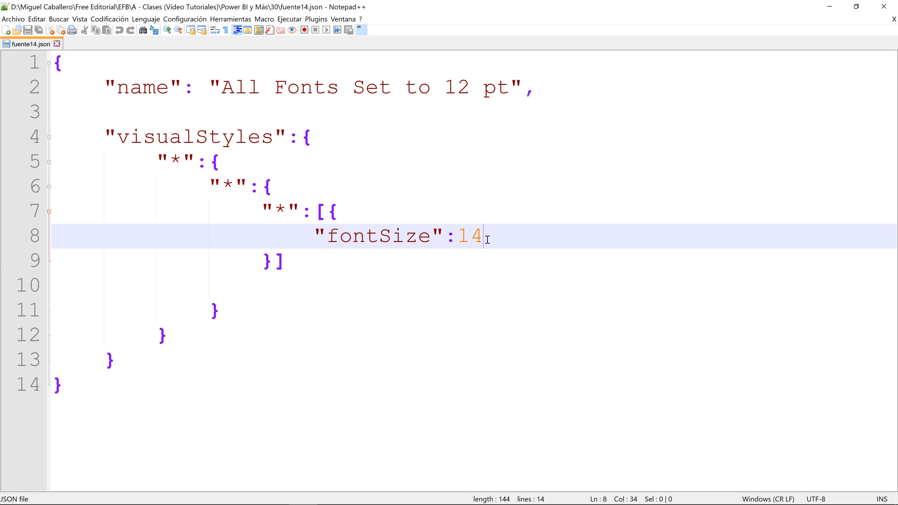